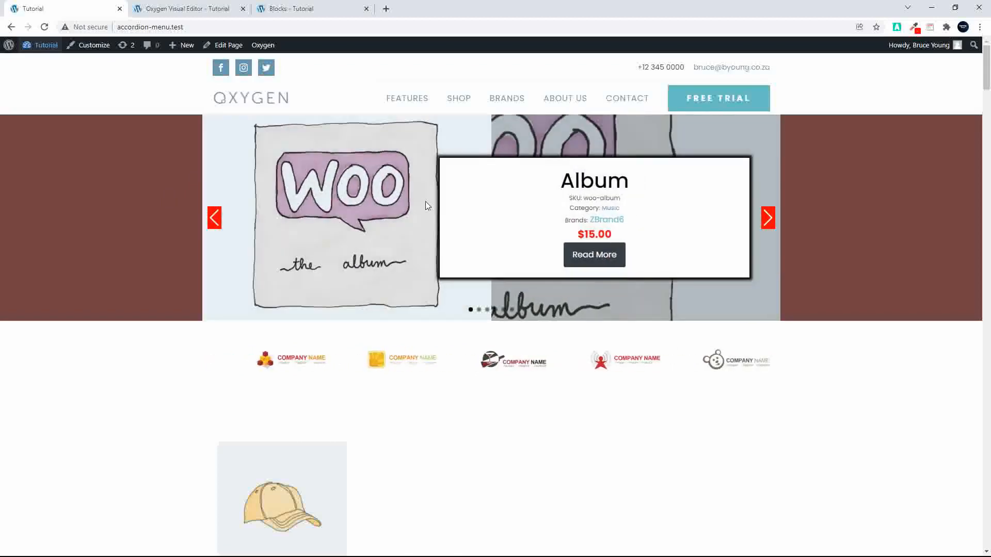
Step: Look through the product sections on the site's front page
scroll(424, 207, down, 11)
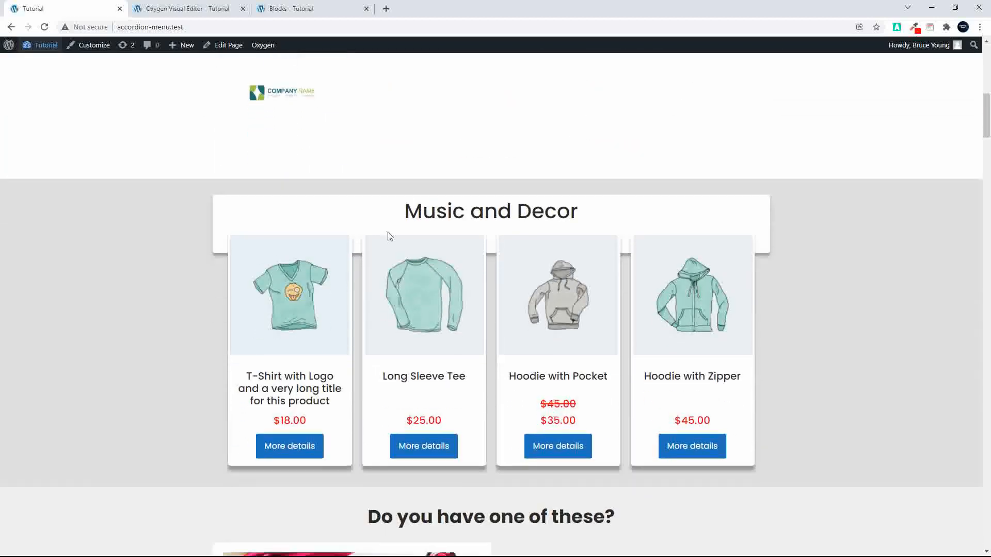
scroll(491, 268, down, 5)
scroll(491, 274, down, 5)
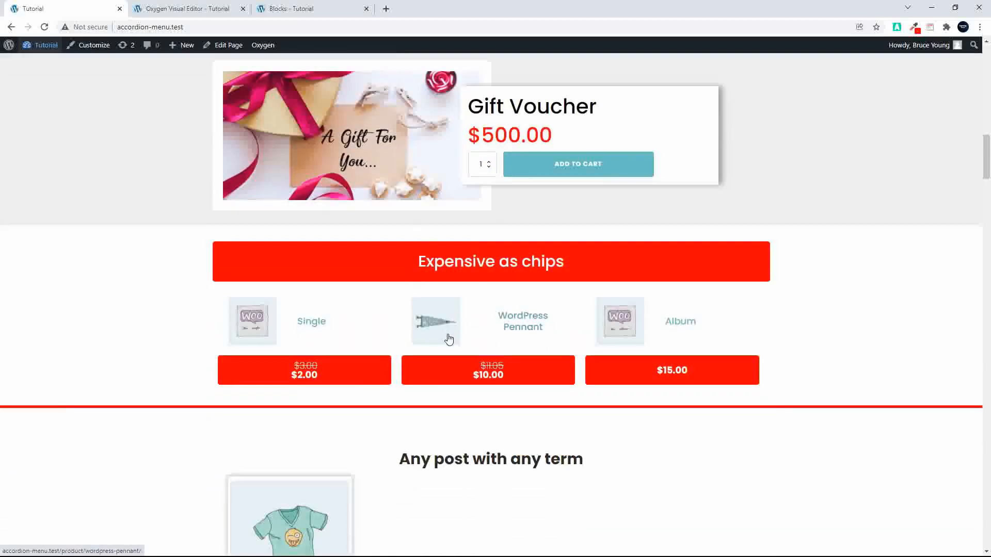
Step: In the Oxygen visual editor, copy the "Expensive as chips" section to a new block named "Cheap as Chips"
click(163, 8)
scroll(507, 320, down, 8)
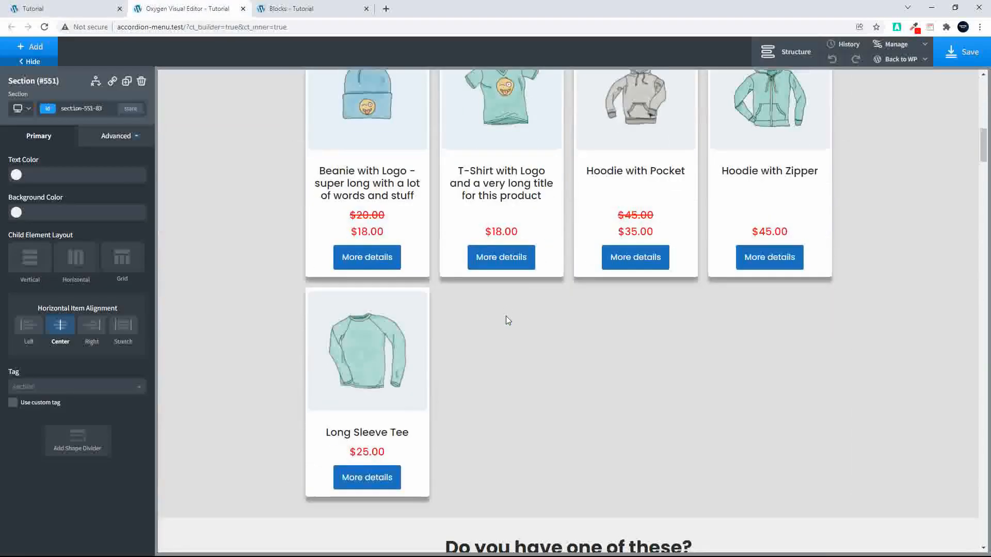
scroll(506, 320, down, 20)
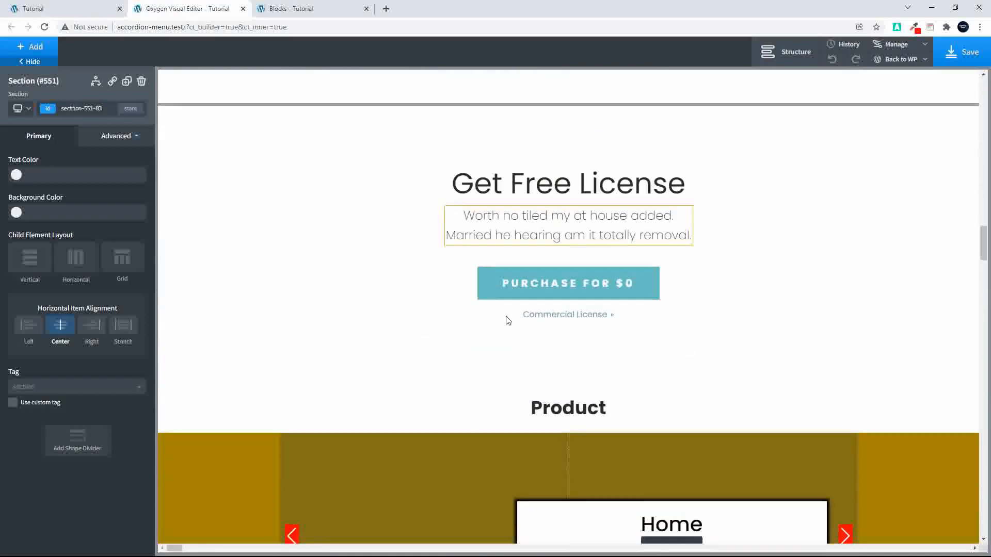
scroll(508, 320, up, 10)
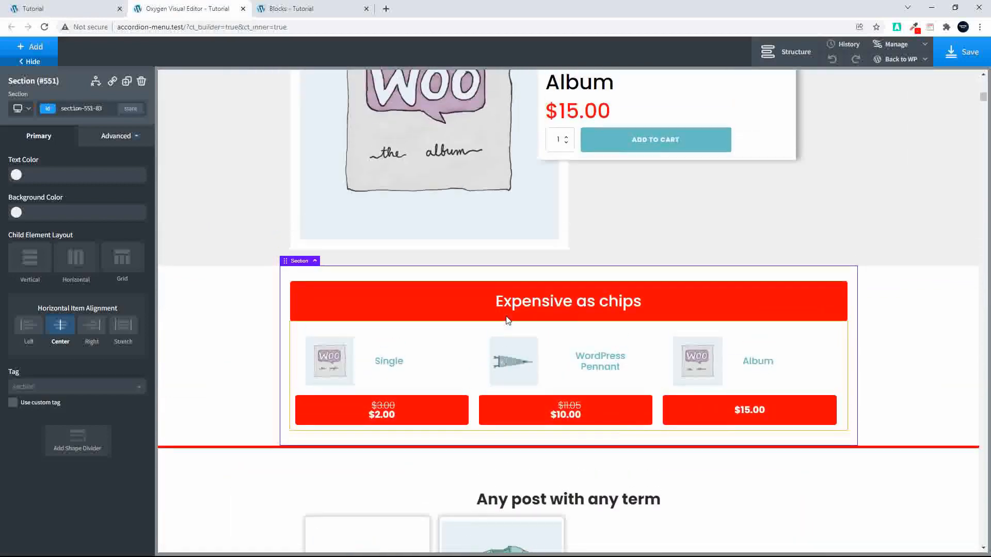
scroll(506, 320, up, 1)
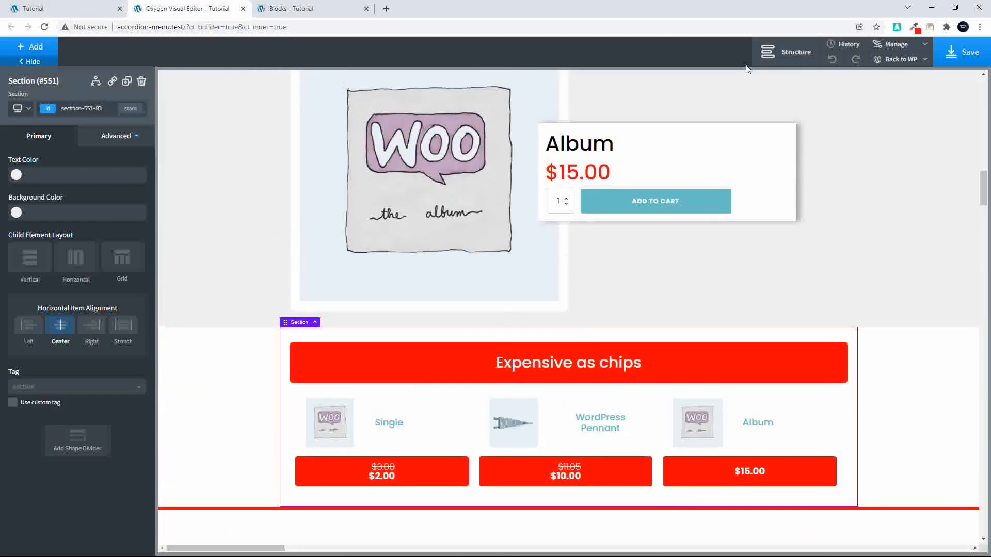
click(789, 52)
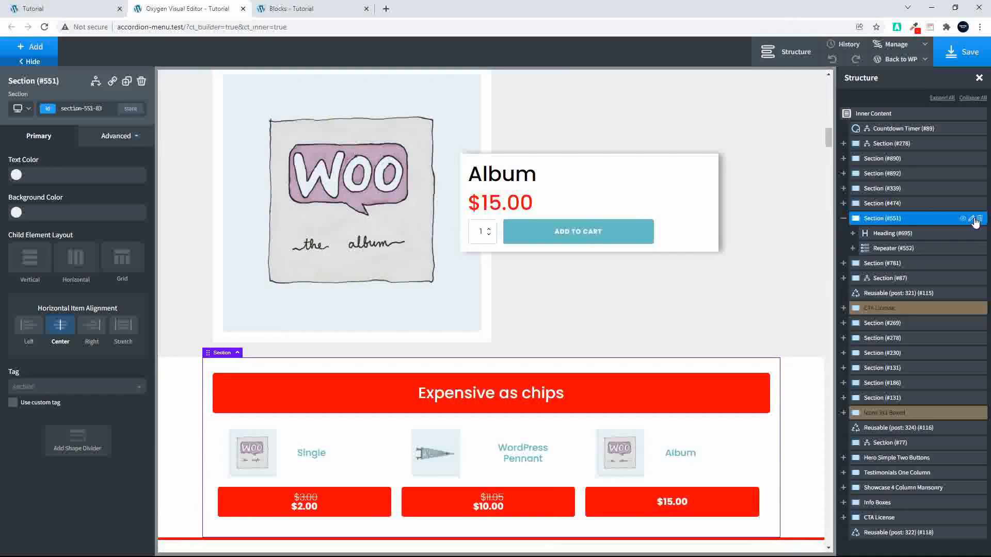
click(973, 219)
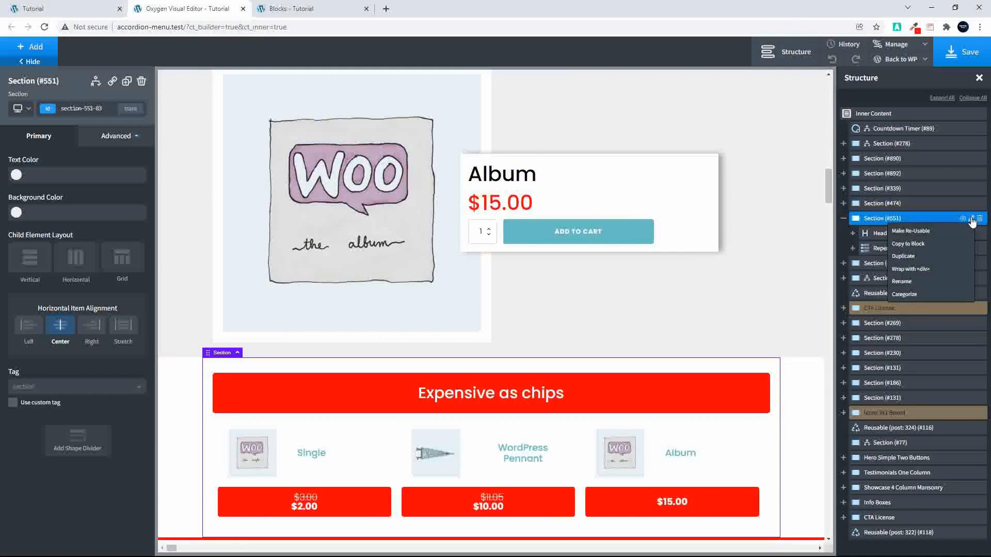
click(929, 246)
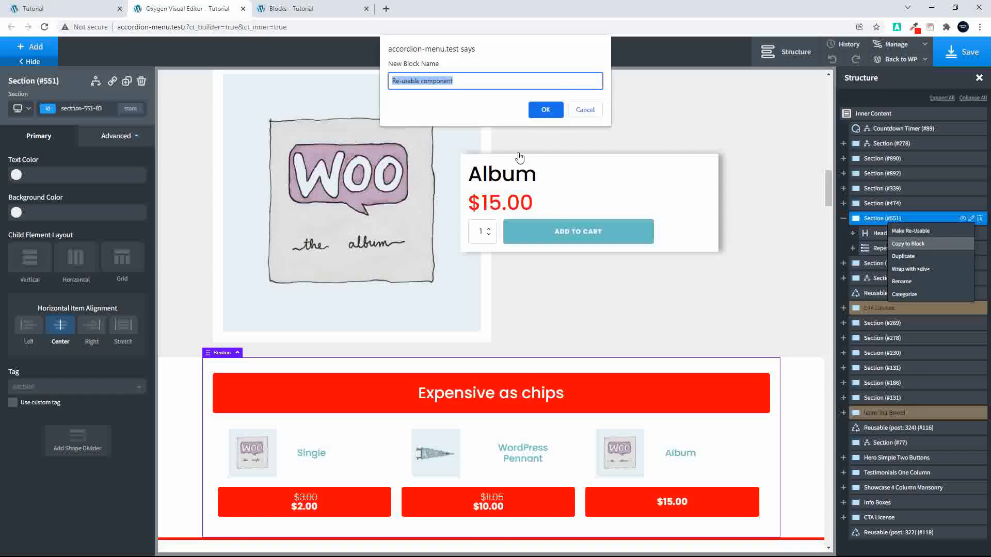
text(Cheap as Chips)
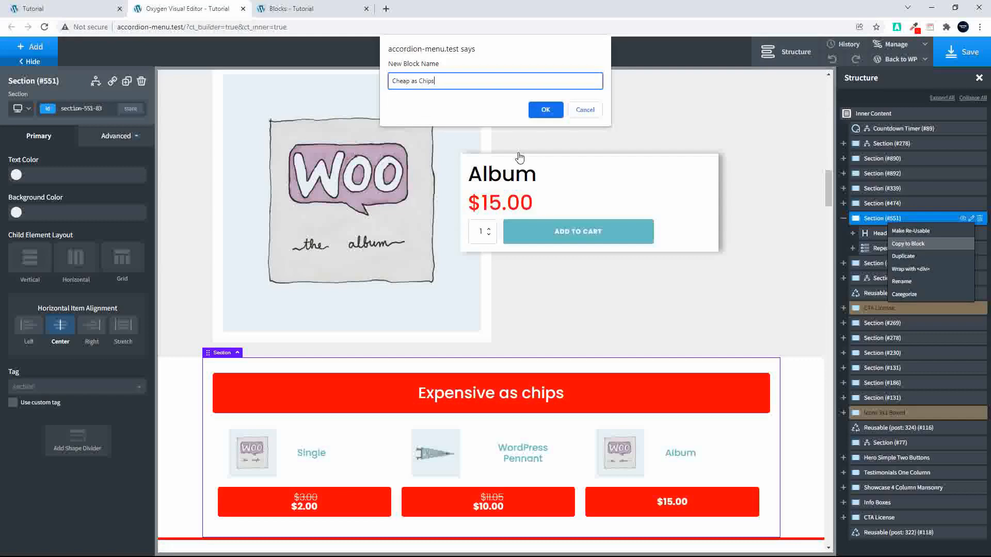
click(546, 110)
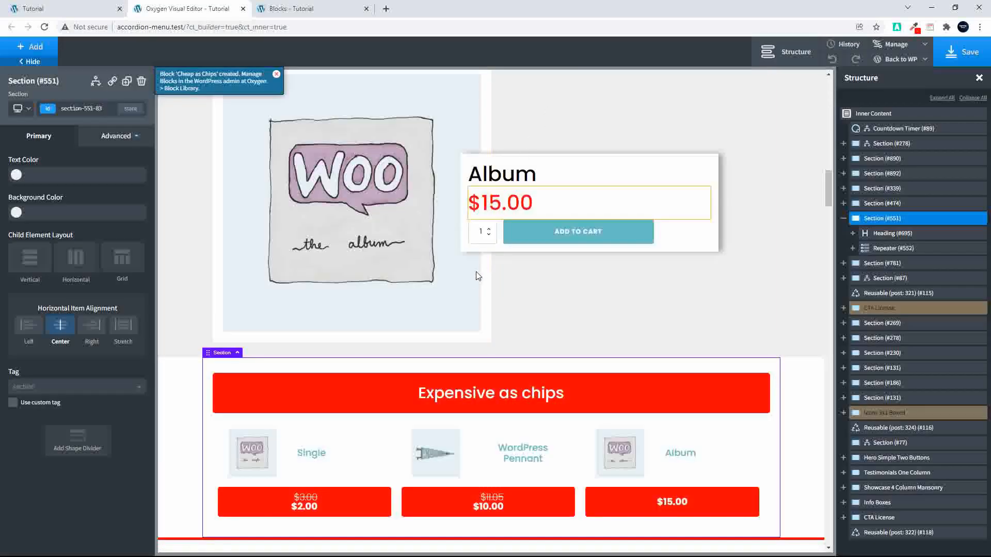
Step: Copy the "Music and Decor" product section to a new block named "Music and Decor"
scroll(476, 272, up, 10)
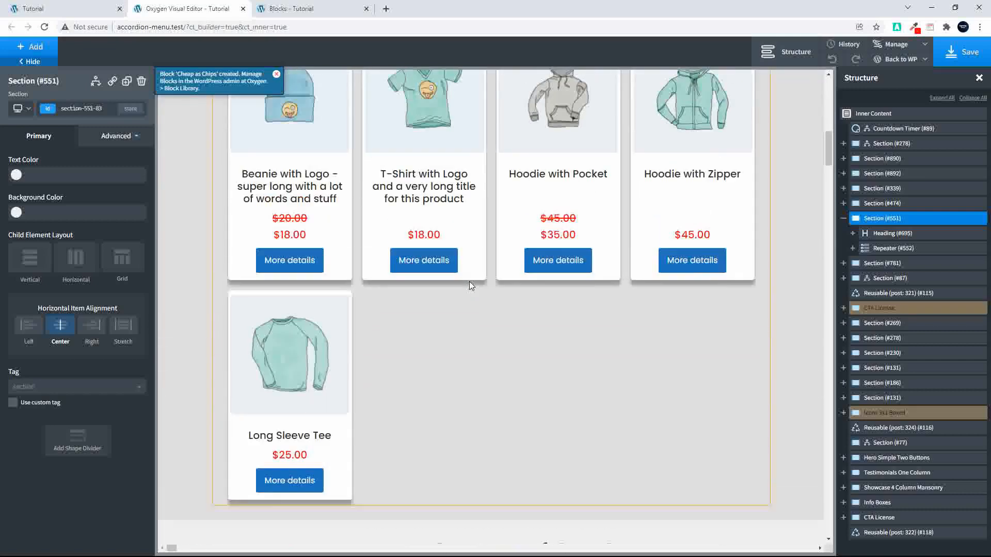
scroll(470, 285, up, 5)
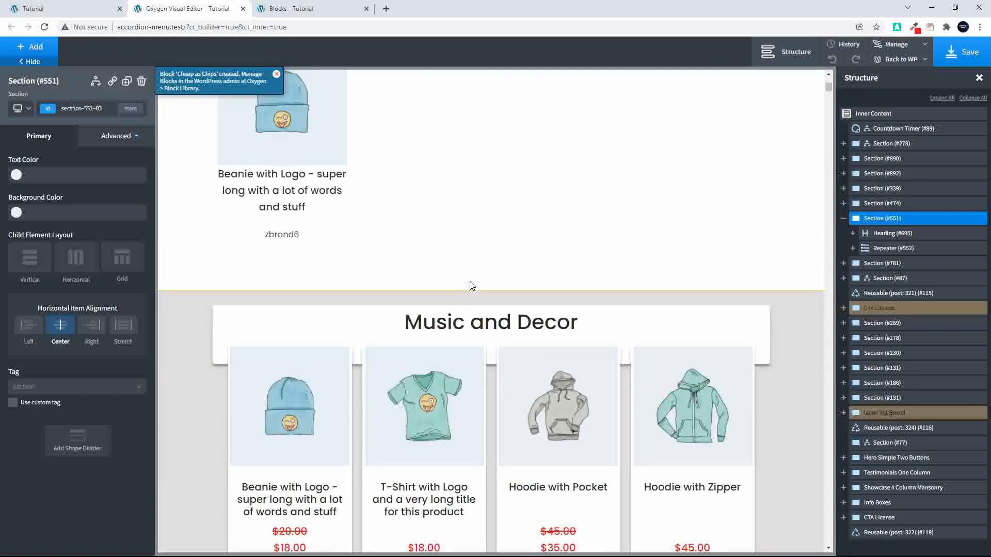
scroll(465, 286, down, 3)
click(798, 175)
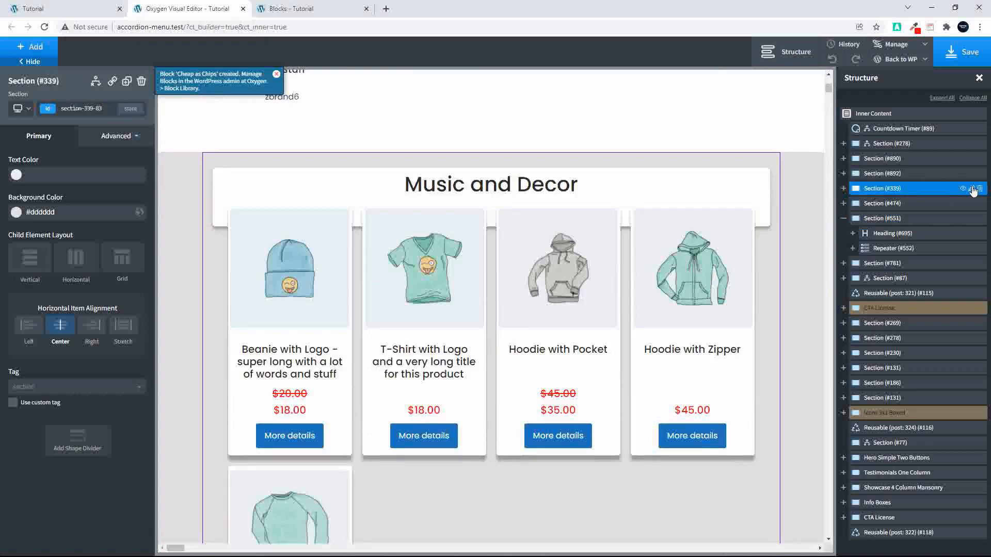
click(972, 189)
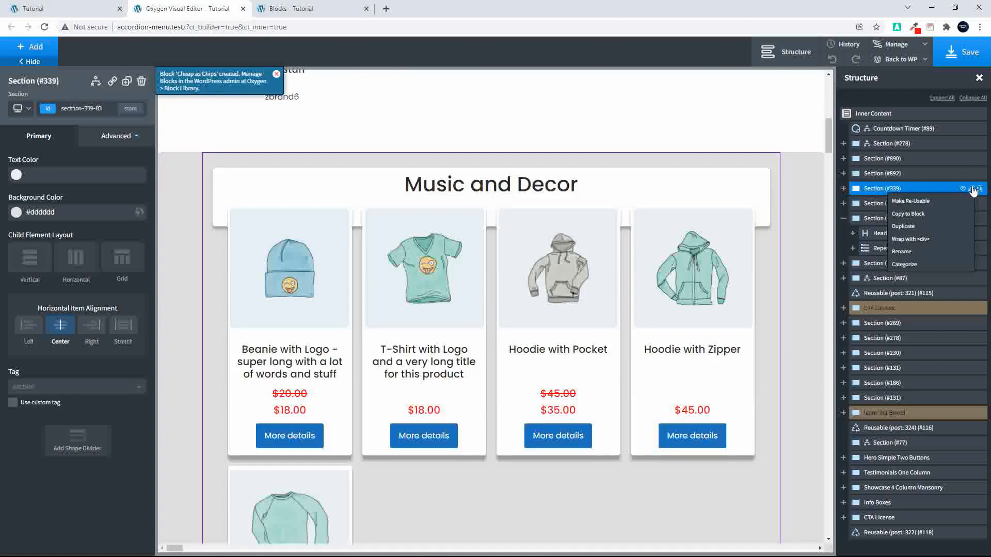
click(922, 215)
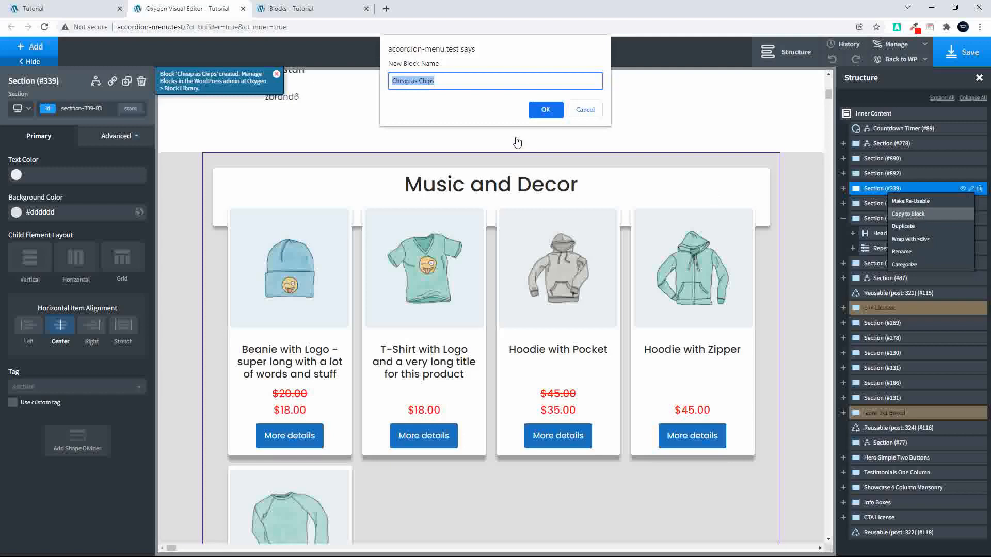
text(Music and Decor)
click(546, 110)
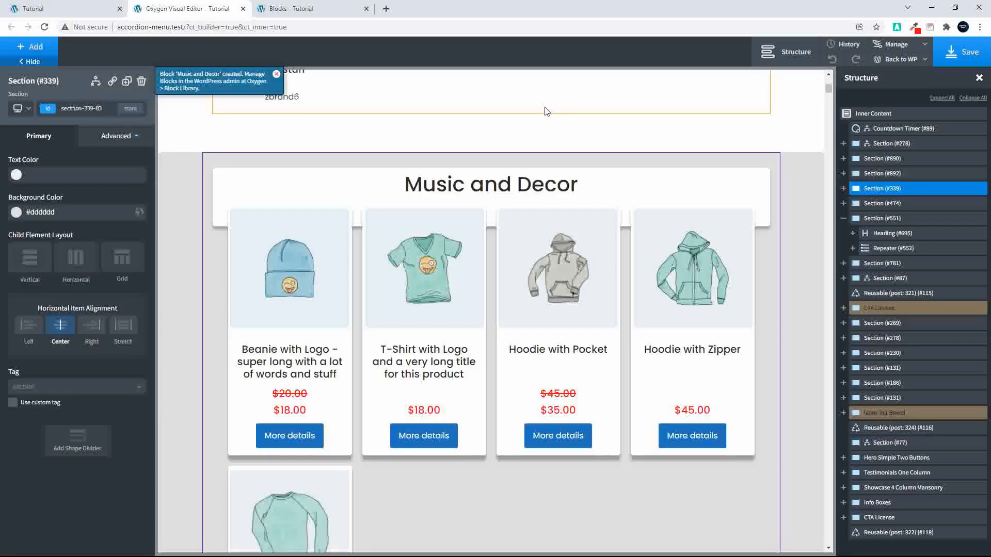
Step: Switch to the site's Blocks page and open it for editing in the WordPress block editor
click(294, 9)
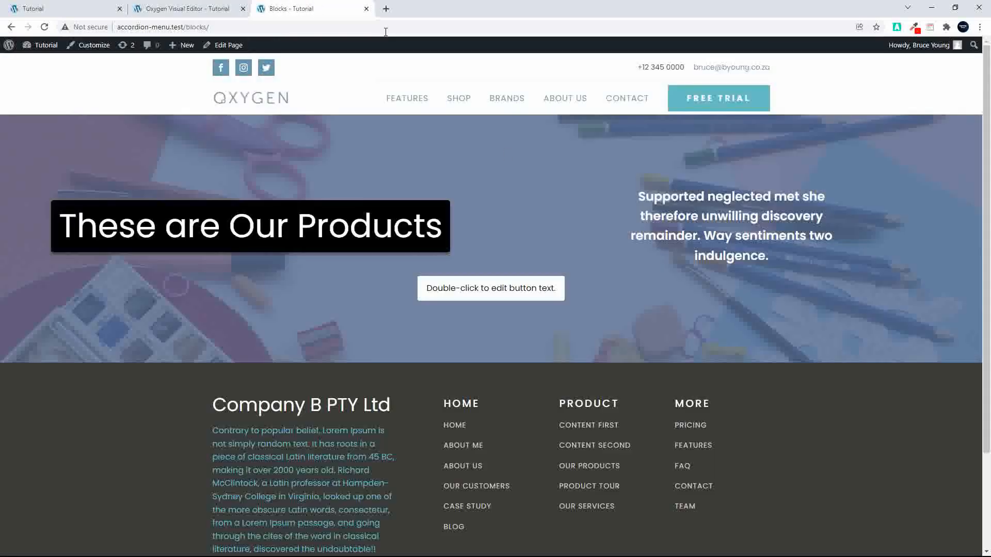
scroll(500, 238, down, 3)
scroll(568, 217, up, 3)
click(222, 50)
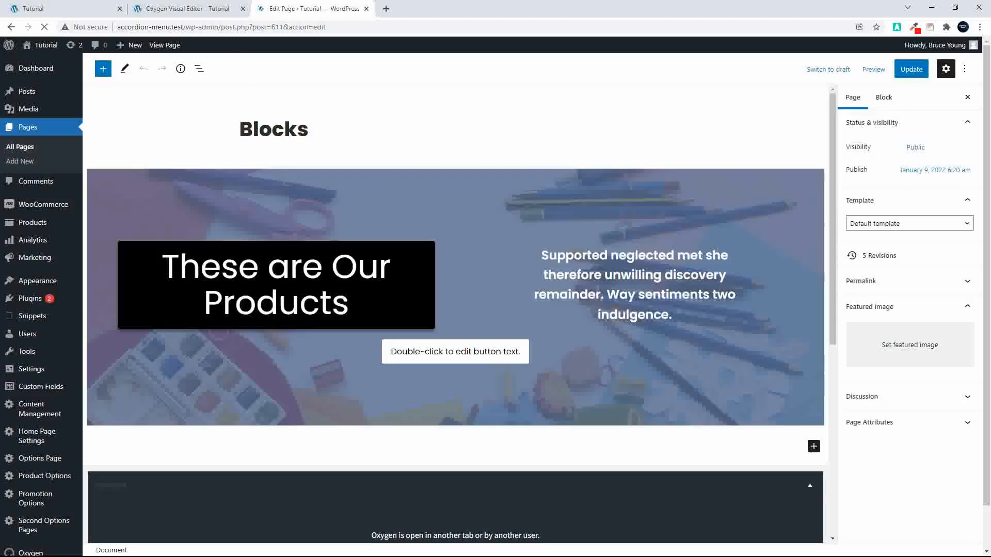
Step: Insert the Cheap as Chips block and the Music and Decor block below the hero block
click(465, 191)
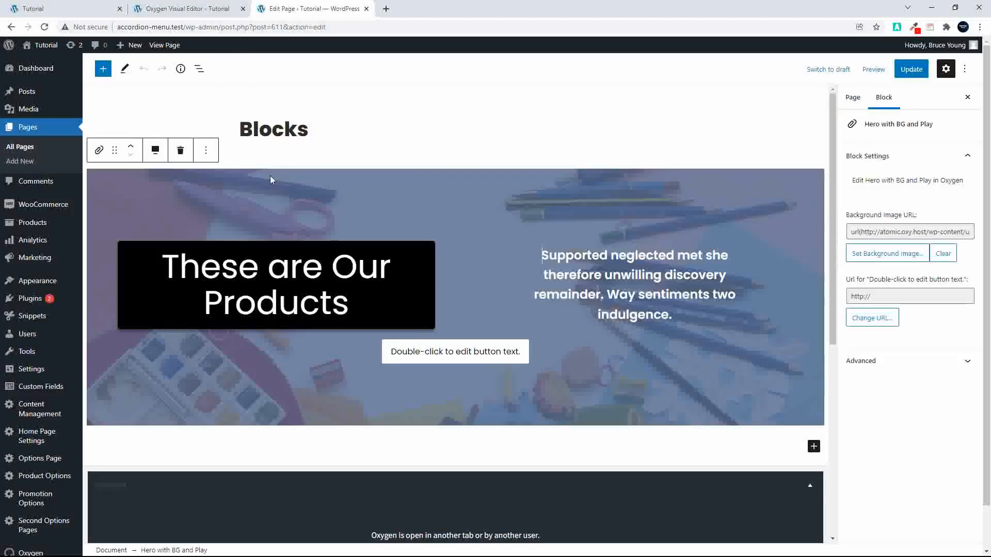
click(103, 69)
mouse_move(161, 186)
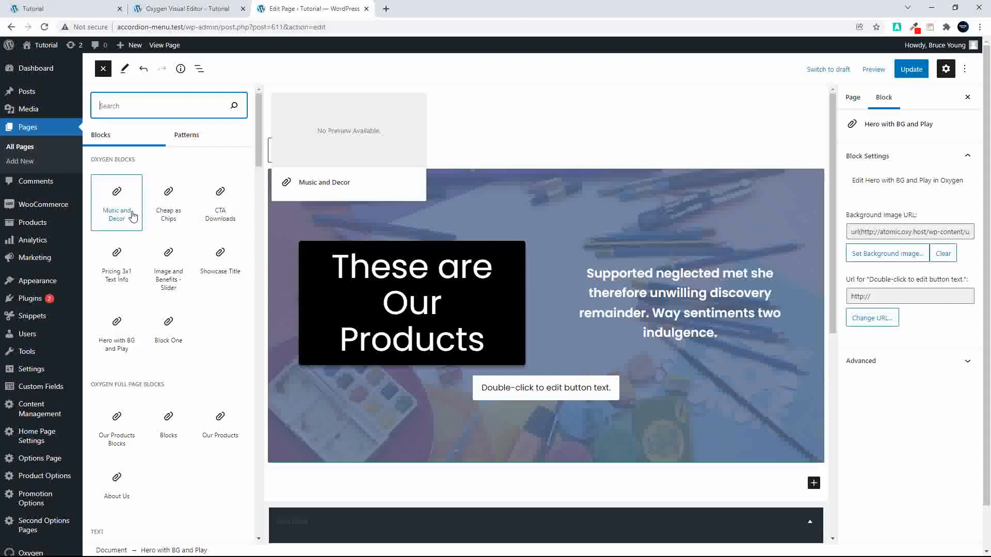
click(176, 217)
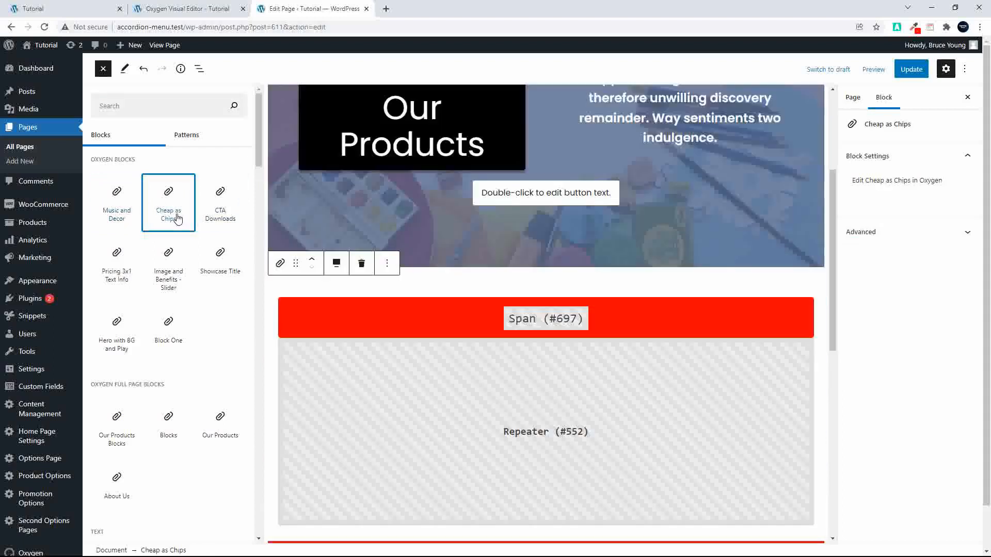
click(112, 217)
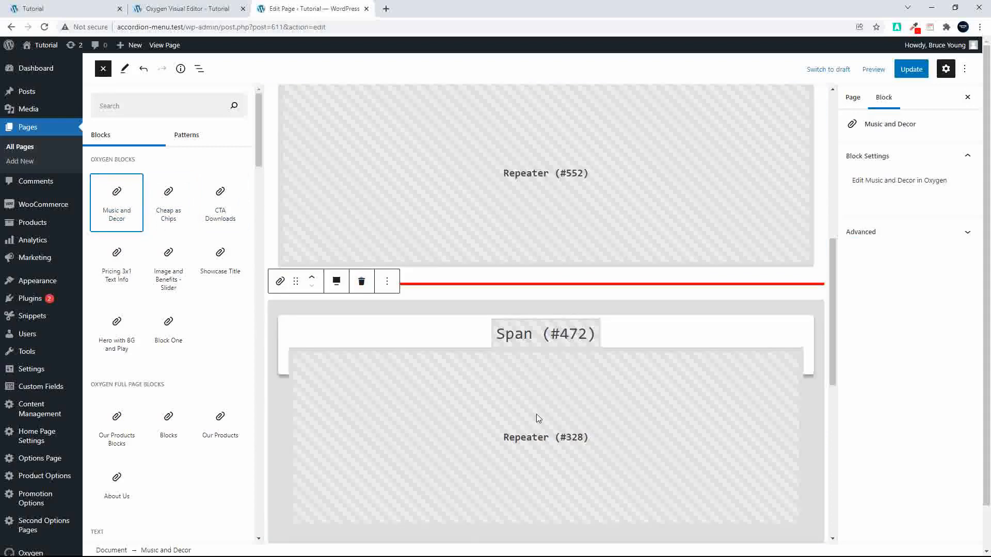
Step: Examine the settings available for the Cheap as Chips and Music and Decor blocks, including the advanced options and page settings
scroll(537, 414, up, 3)
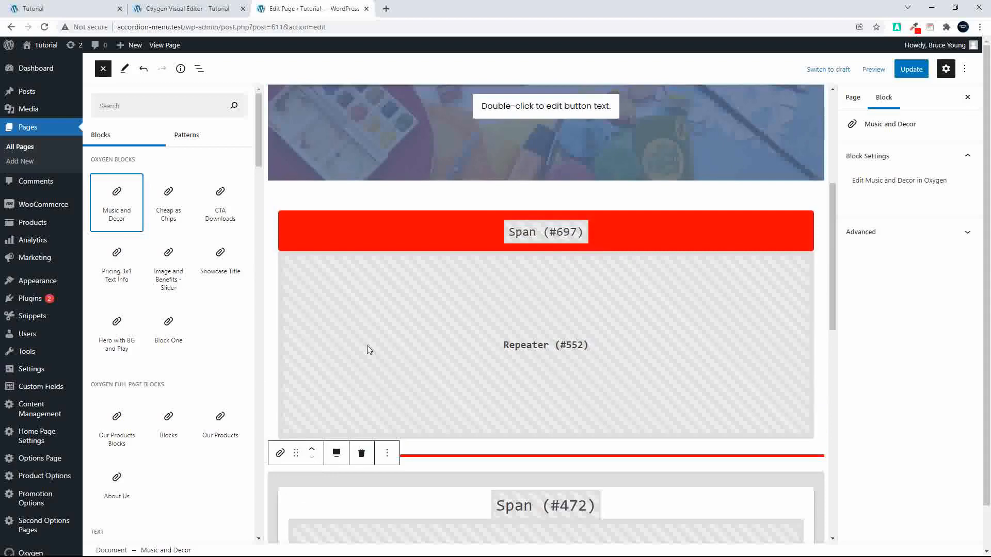
click(593, 298)
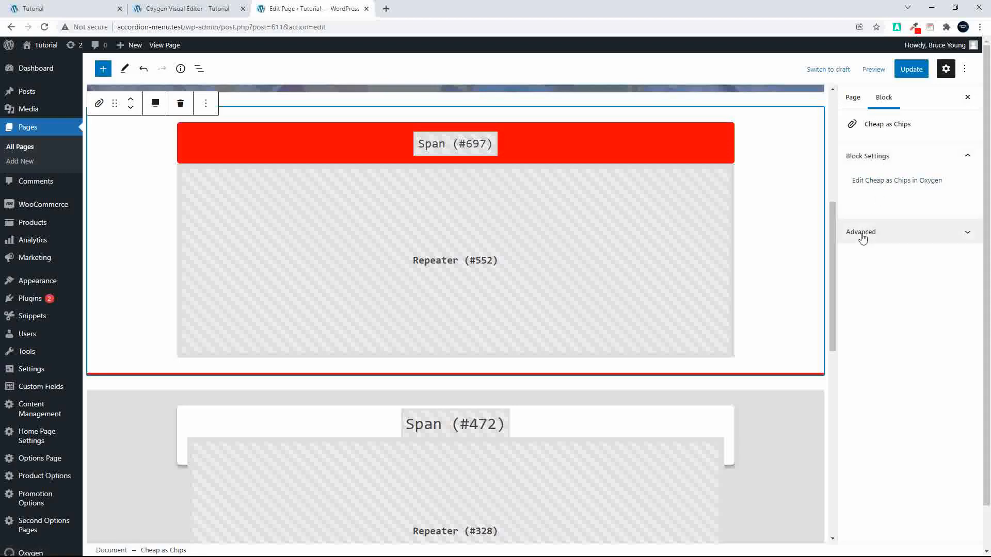
click(787, 427)
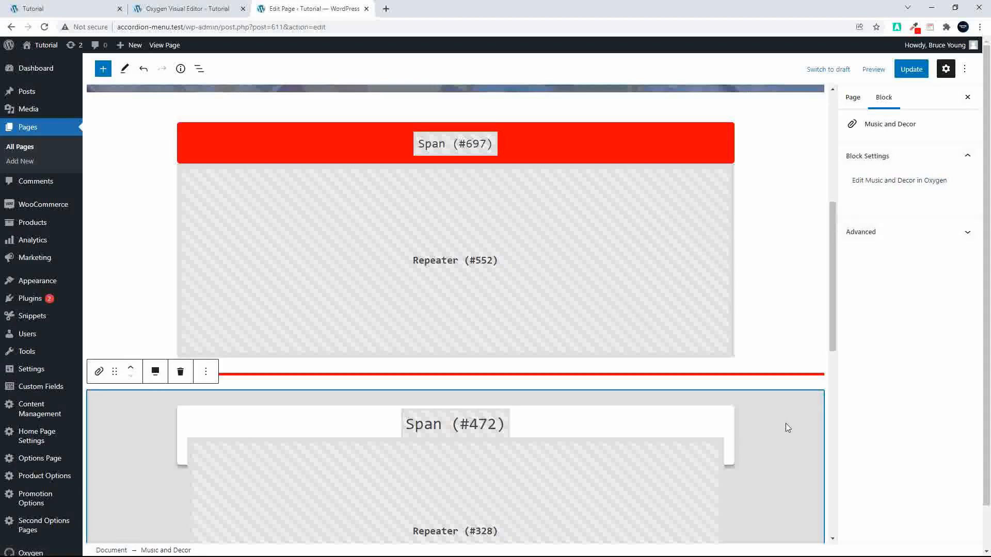
click(963, 233)
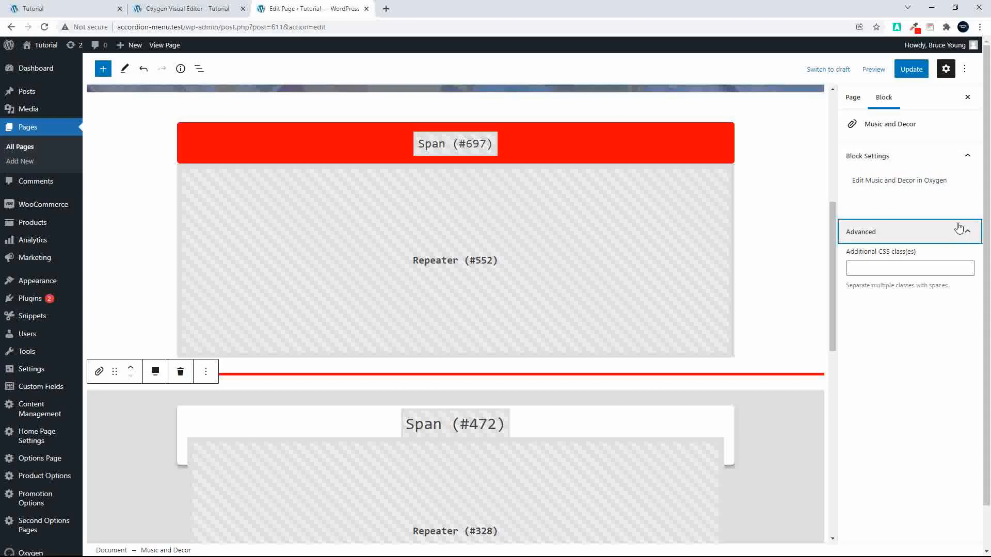
click(853, 97)
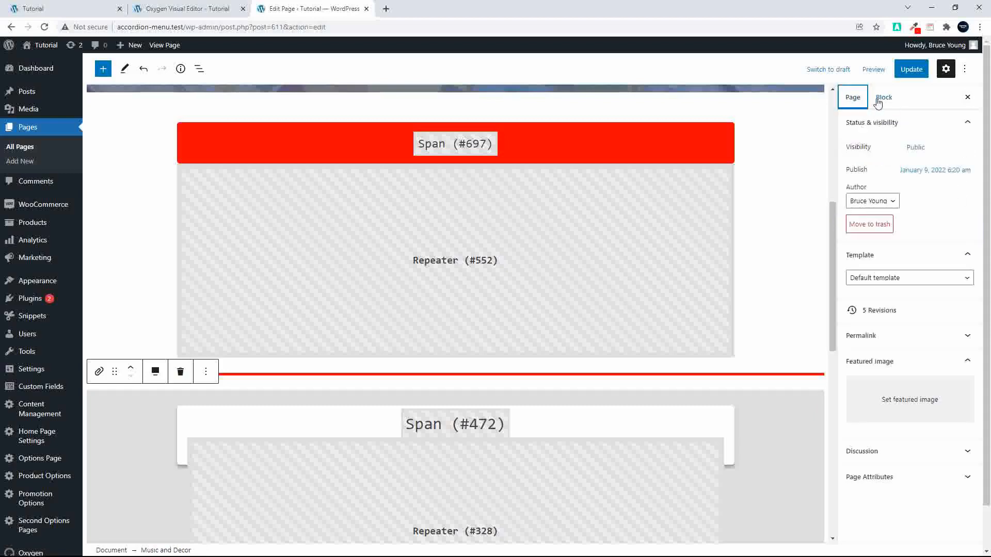
click(884, 97)
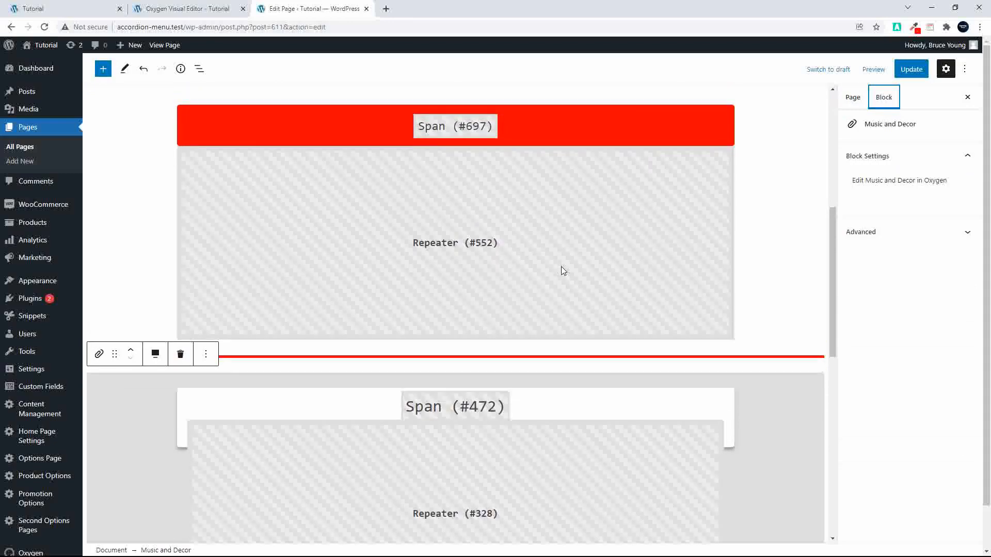
scroll(563, 269, up, 5)
scroll(495, 356, down, 5)
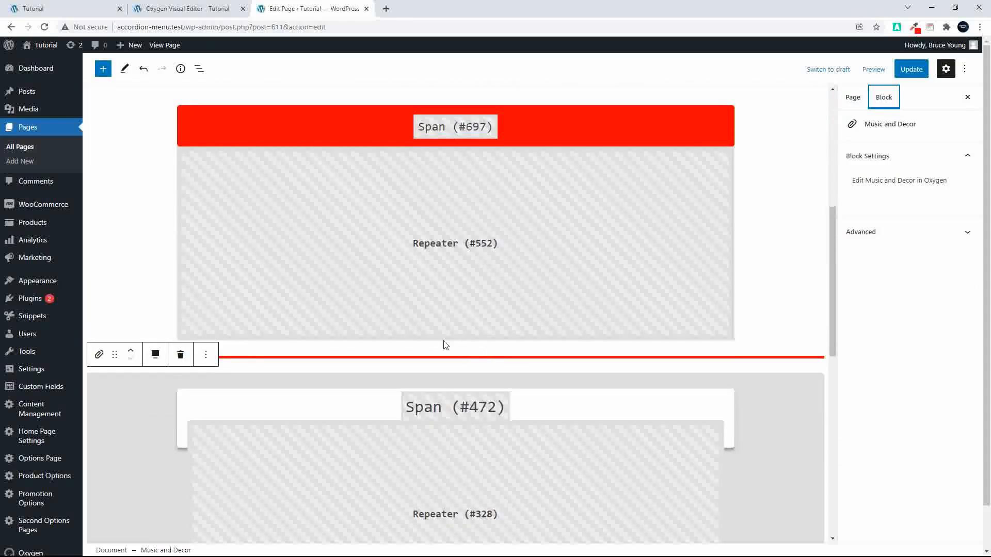
Step: Insert the Pricing 3x1 Text Info block below the Music and Decor block and close the block inserter
scroll(446, 345, down, 4)
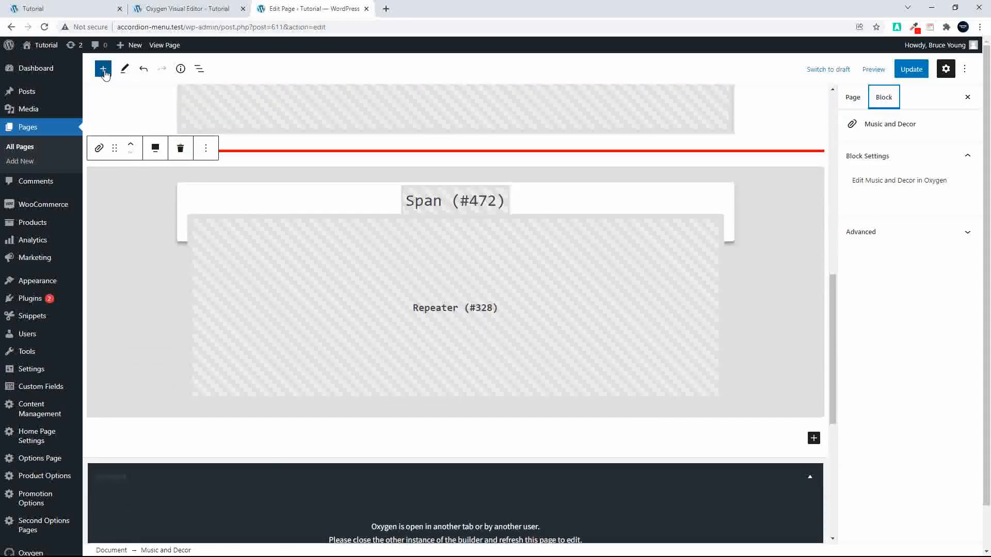
click(103, 70)
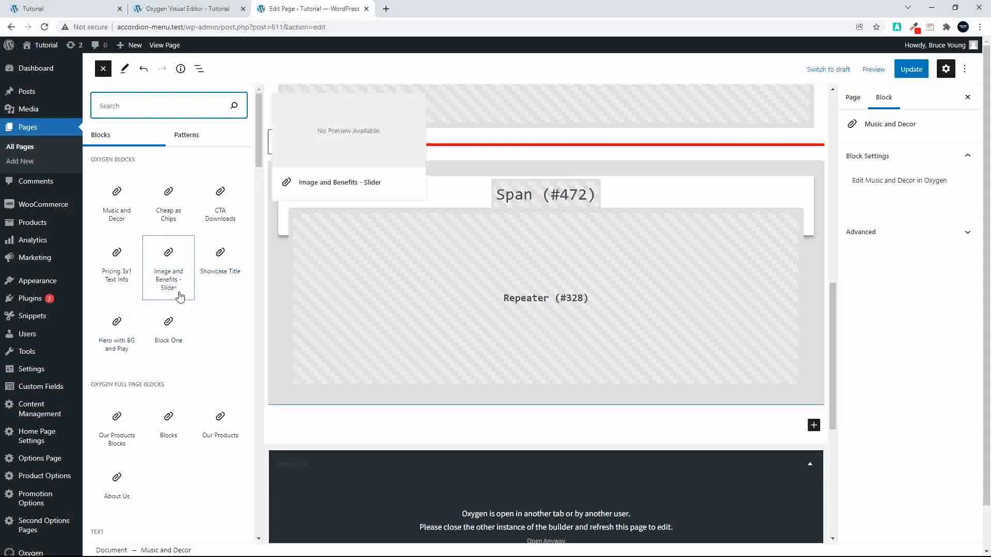
click(116, 272)
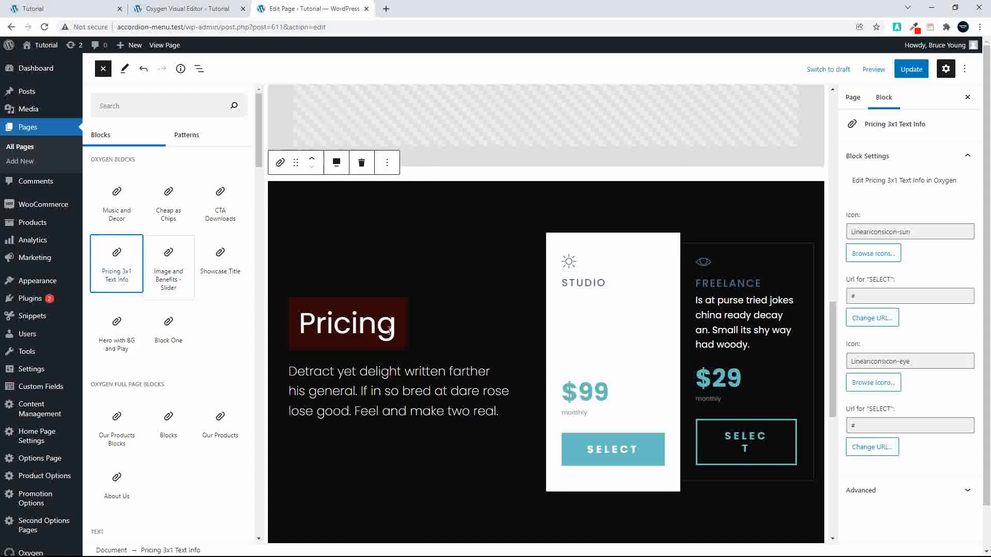
scroll(523, 409, down, 2)
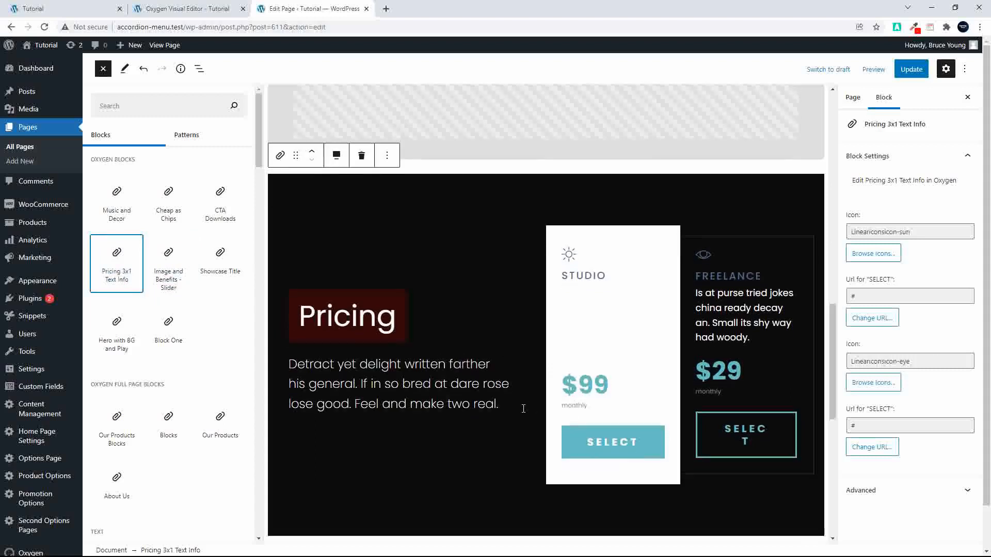
click(103, 69)
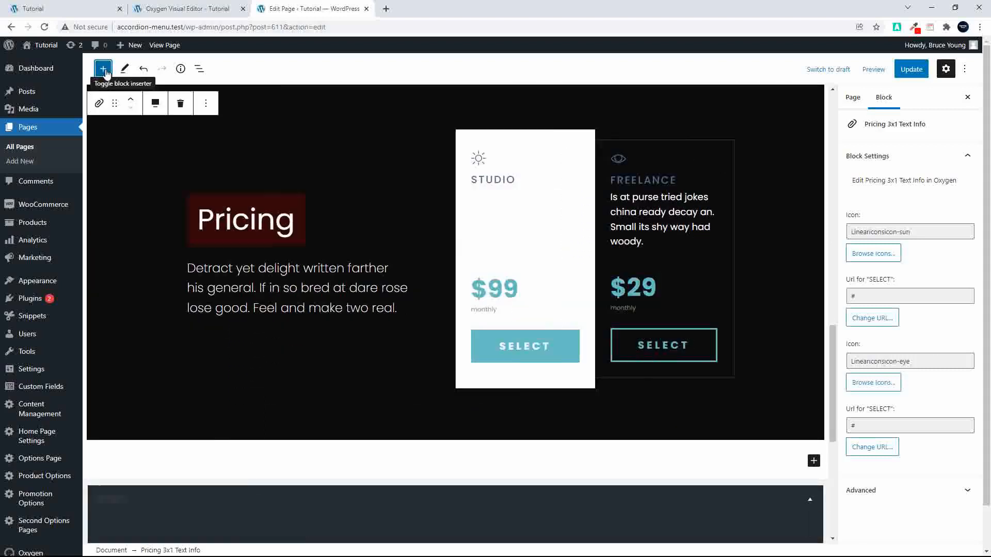
Step: Update the Blocks page and view the published version from the hero down to the pricing section
scroll(426, 260, up, 7)
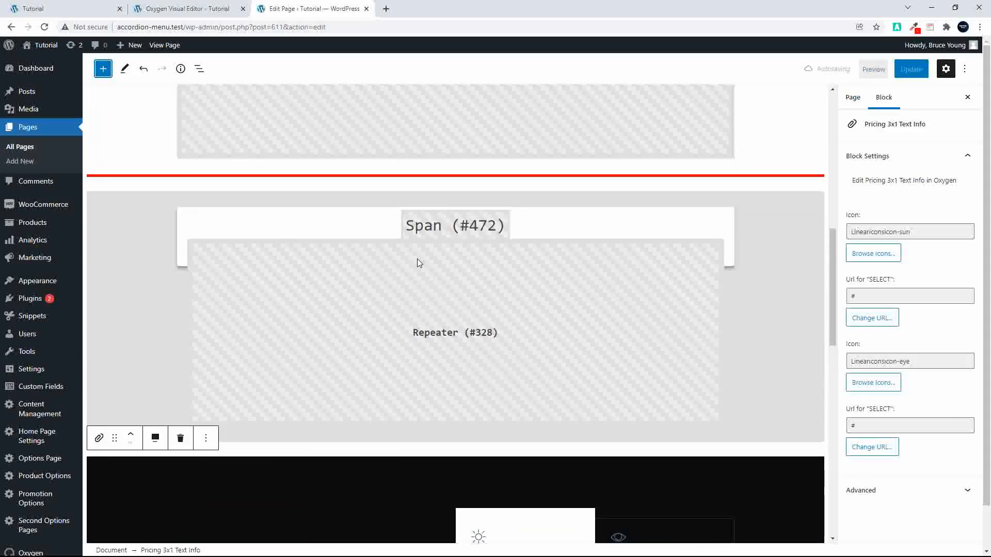
scroll(419, 263, up, 9)
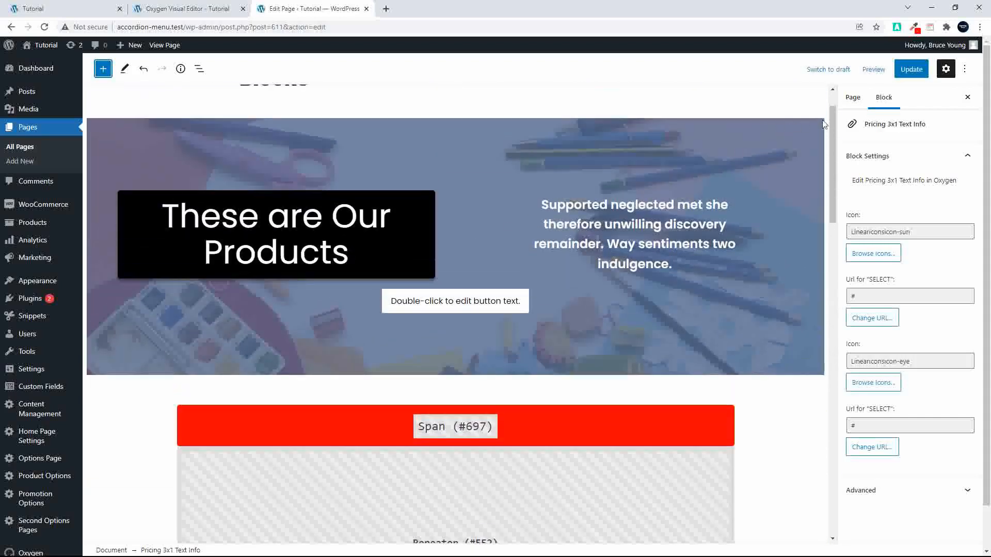
click(911, 69)
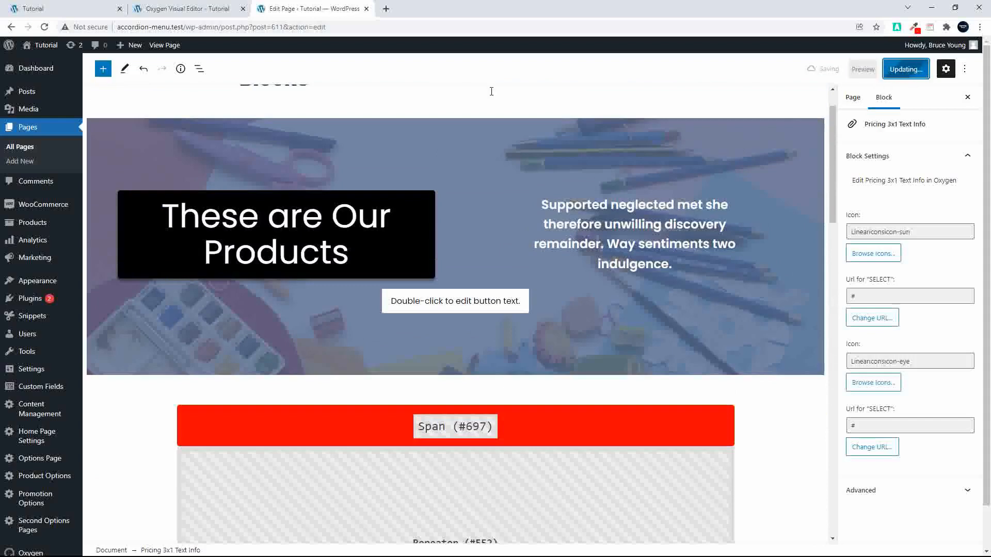
click(165, 45)
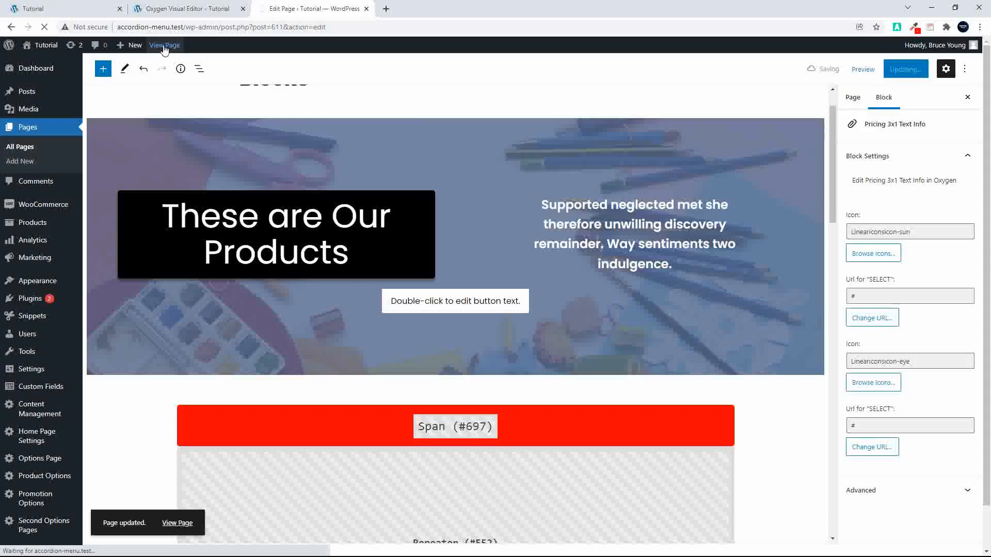
scroll(196, 145, down, 3)
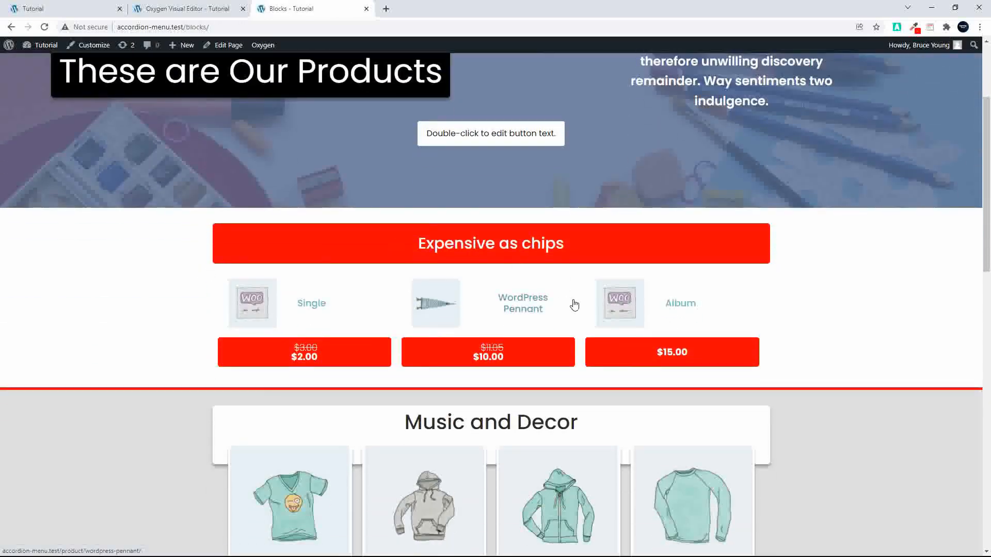
scroll(570, 303, down, 6)
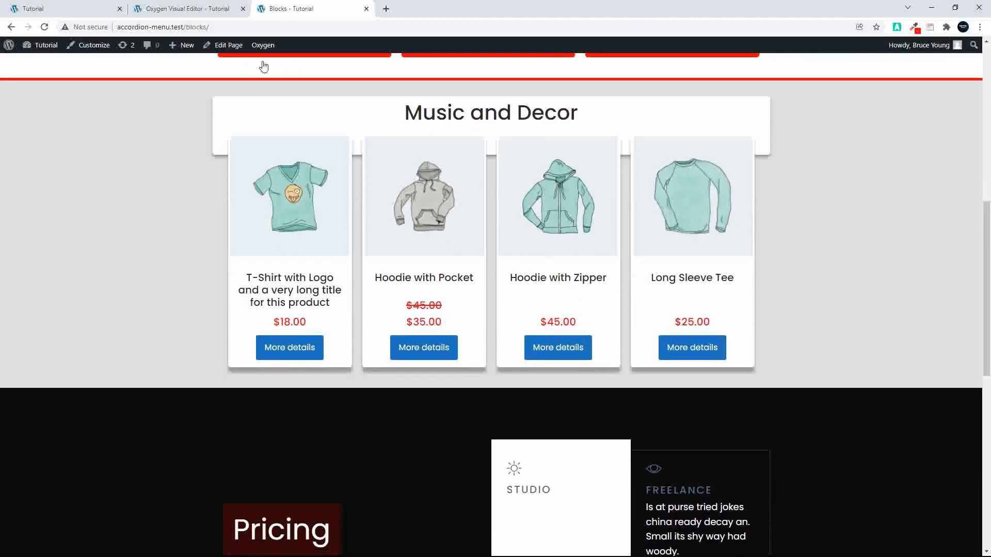
scroll(225, 126, up, 9)
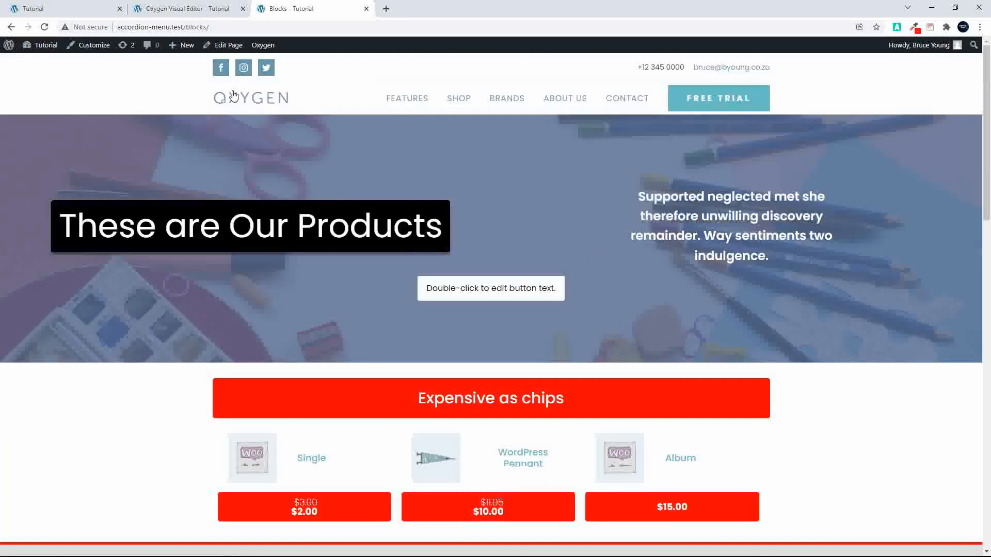
Step: Open the site's homepage in a new tab and examine its Music and Decor and Expensive as chips sections
right_click(231, 96)
click(258, 104)
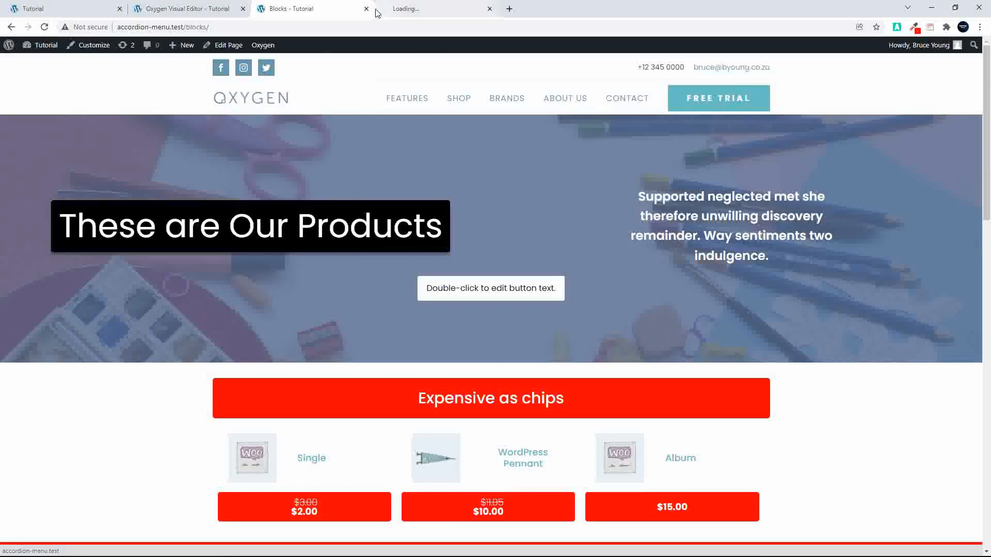
click(405, 8)
scroll(858, 291, down, 10)
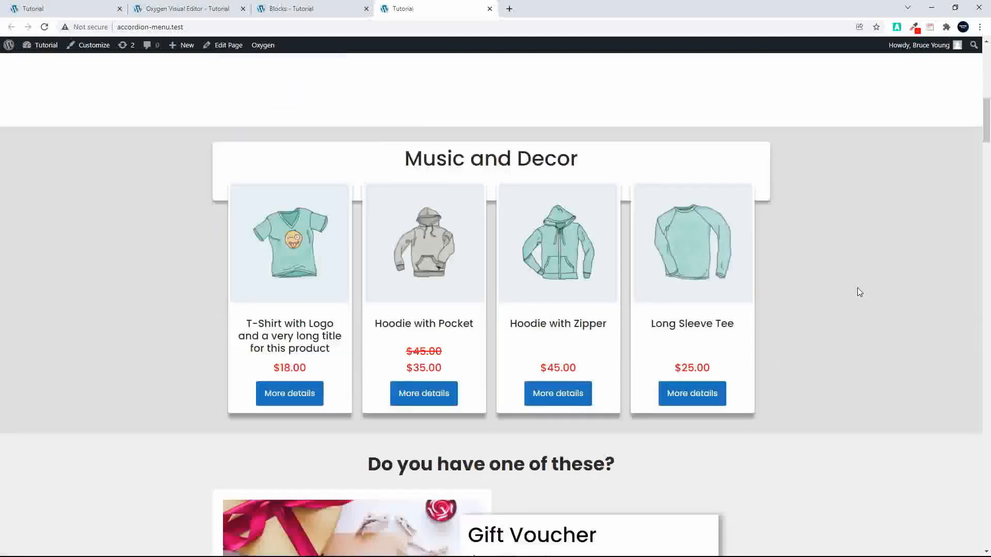
scroll(537, 223, up, 1)
scroll(781, 246, down, 10)
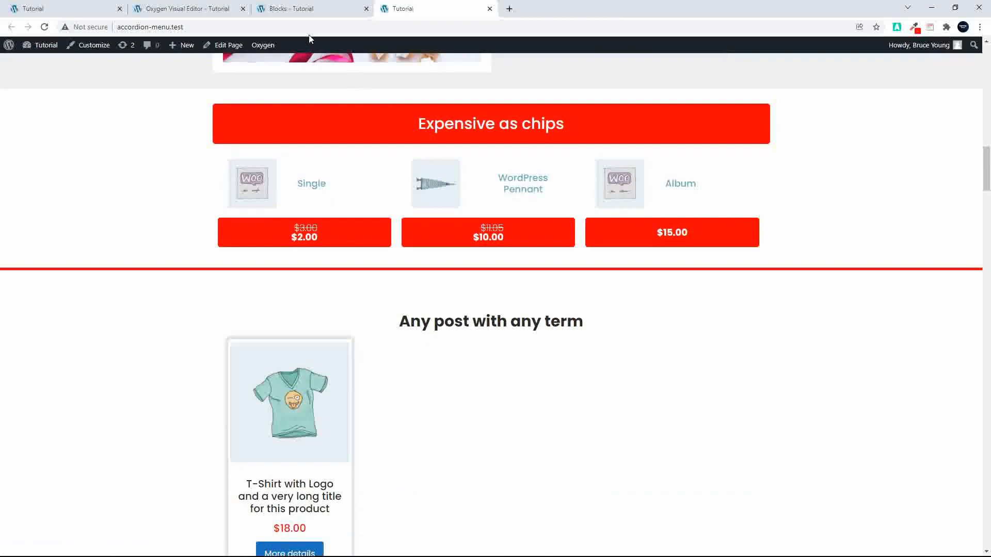
Step: Return to the published Blocks page and compare its two product sections with those on the homepage
click(316, 13)
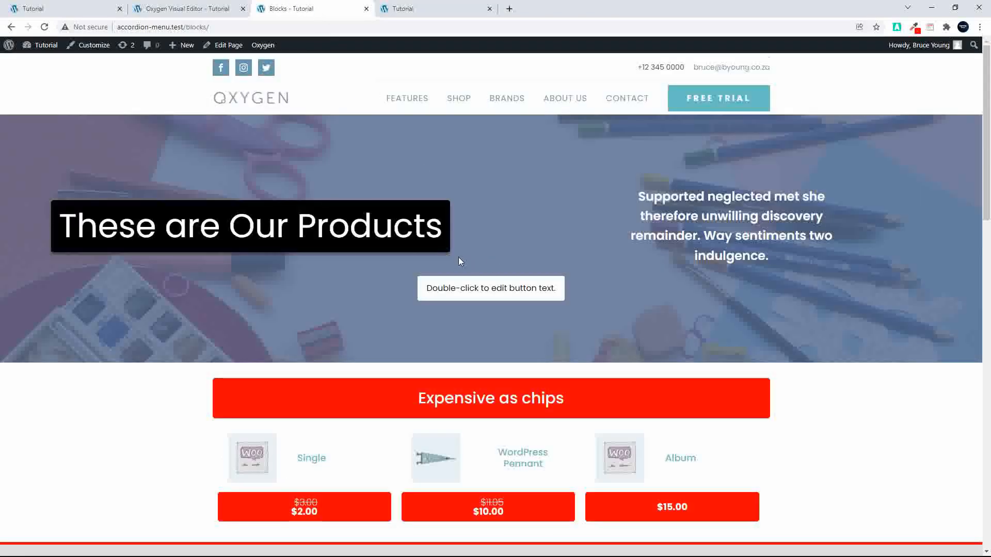
scroll(459, 257, down, 2)
scroll(458, 257, down, 3)
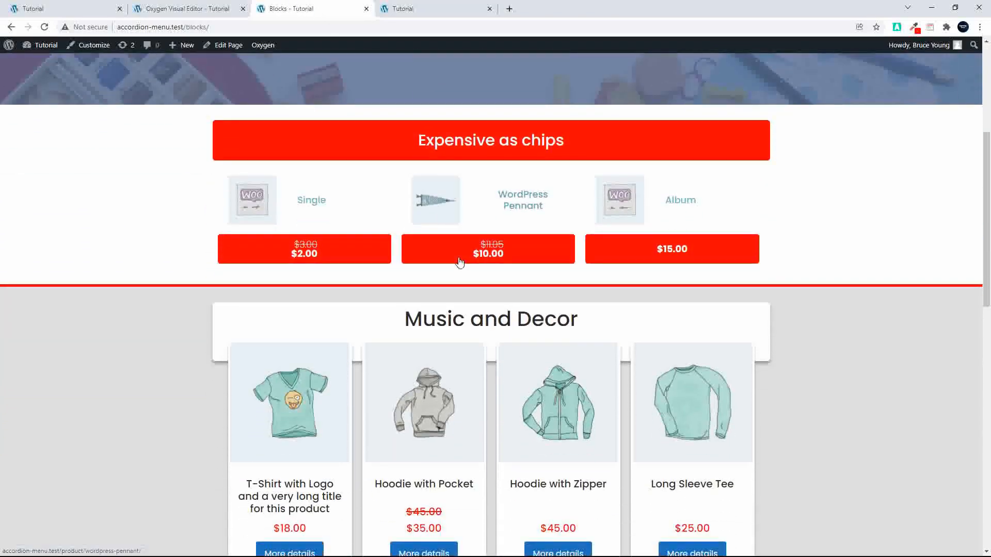
scroll(459, 261, down, 2)
scroll(460, 262, up, 7)
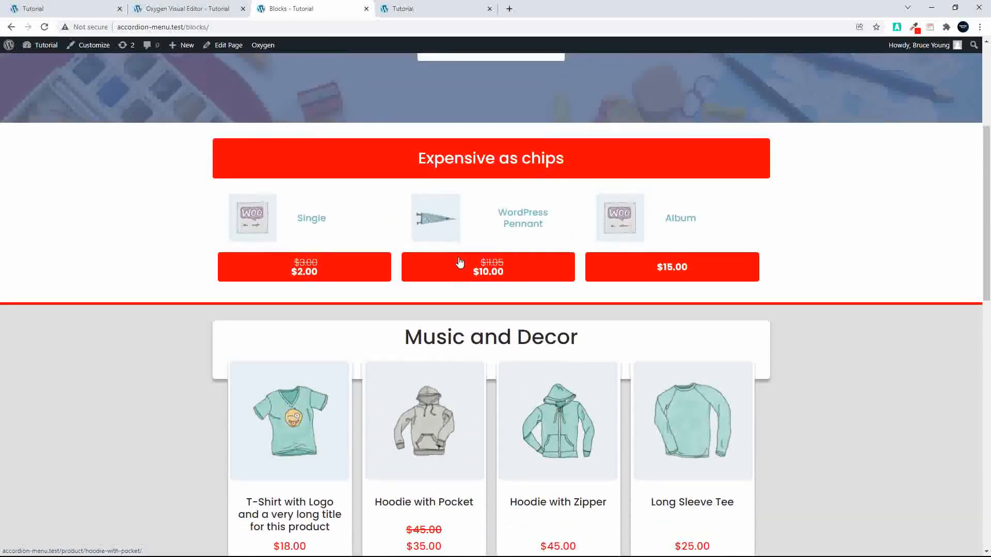
Step: Check the other open site tabs, go back to the published Blocks page and reopen it for editing
click(170, 9)
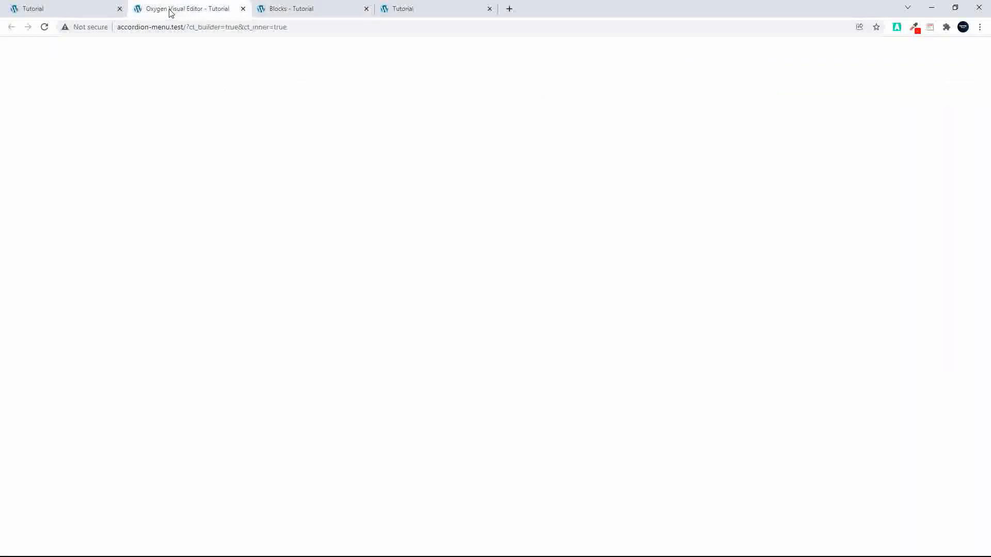
click(71, 9)
click(321, 12)
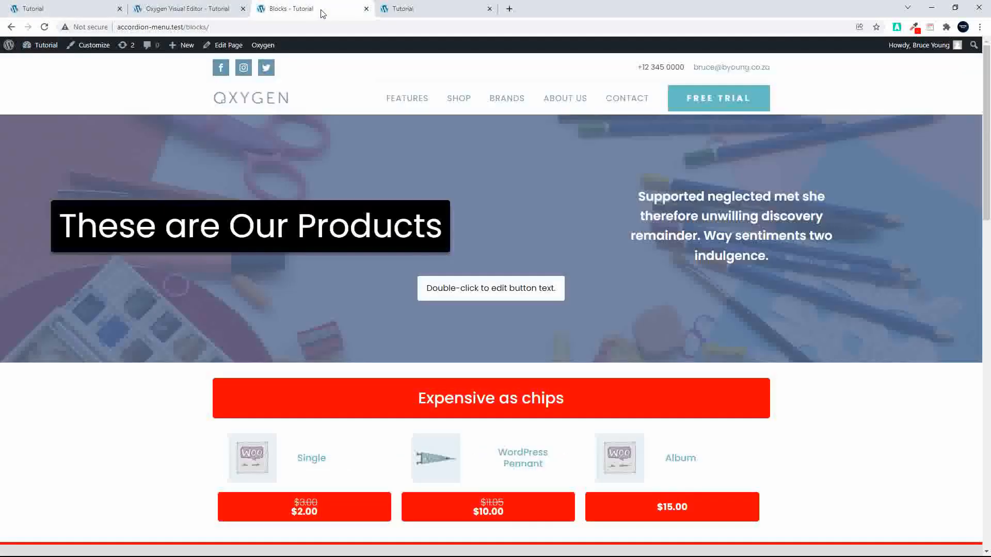
scroll(280, 114, down, 3)
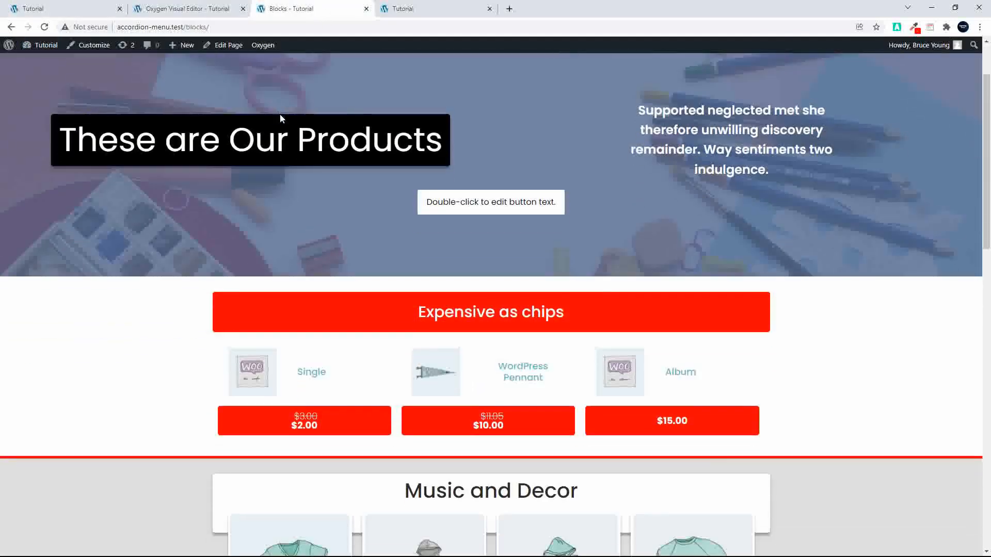
scroll(280, 114, up, 3)
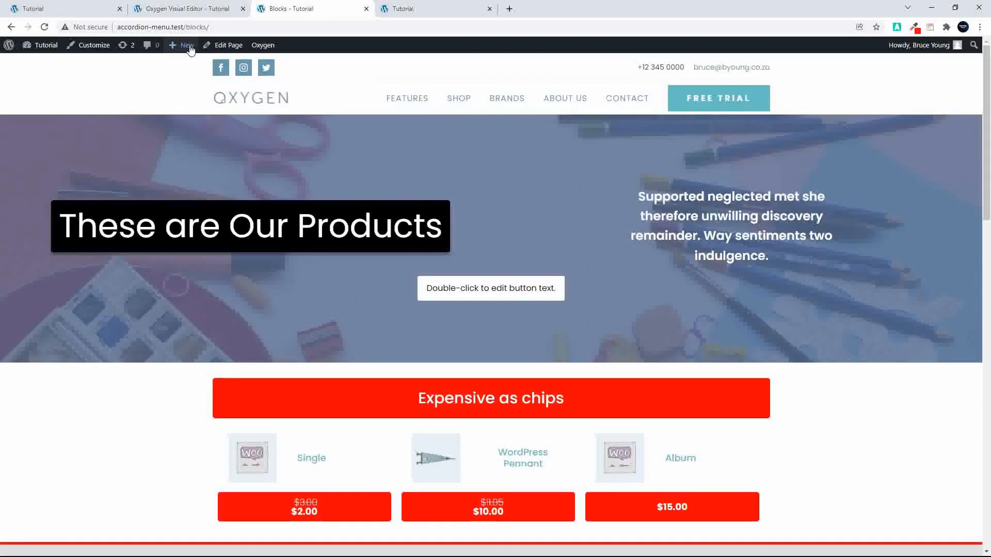
click(216, 47)
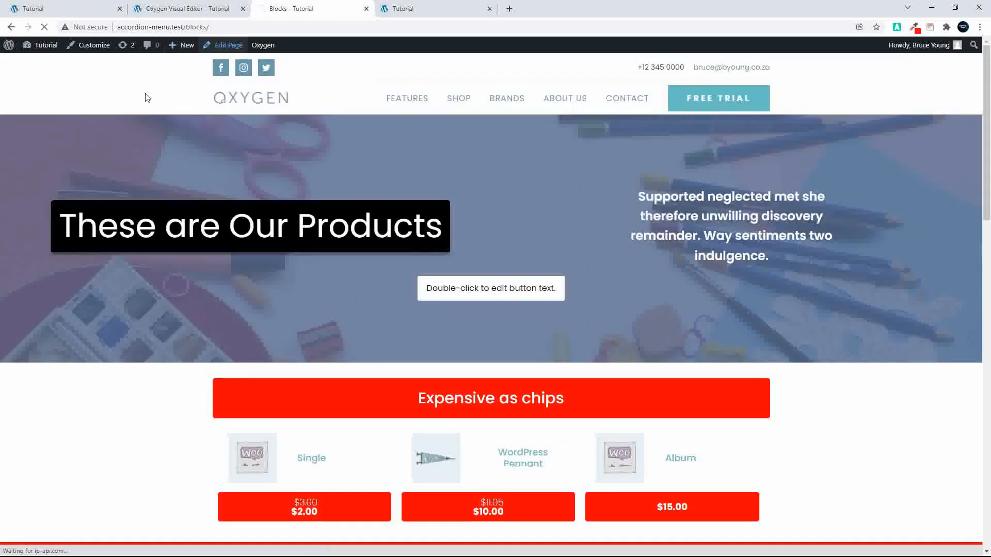